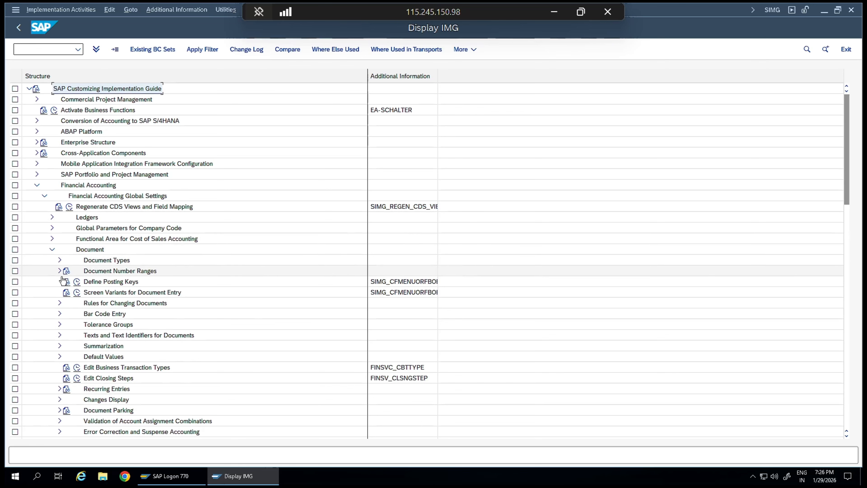
Open Define Document Number Ranges and bring up the intervals of company code SLS1 for editing.
left_click(60, 270)
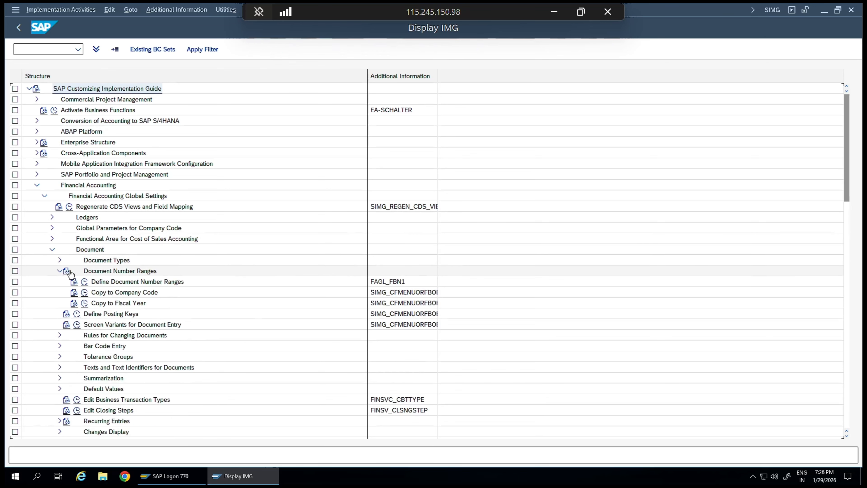
left_click(84, 282)
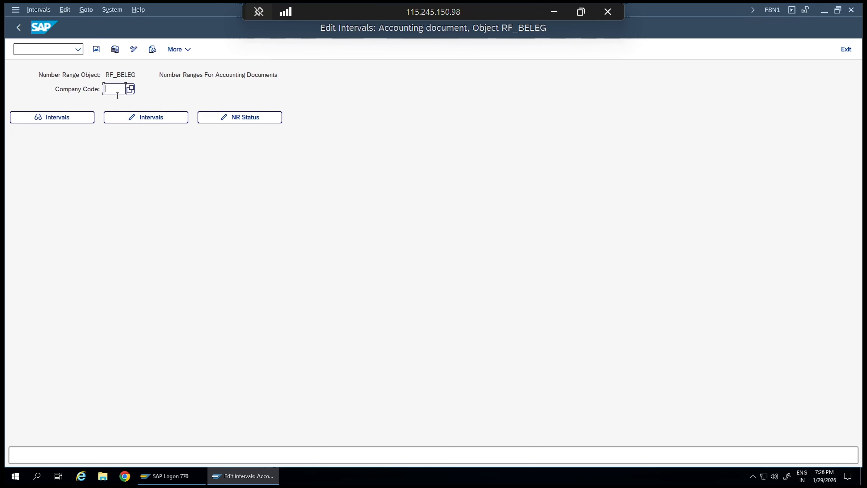
type("SLS1")
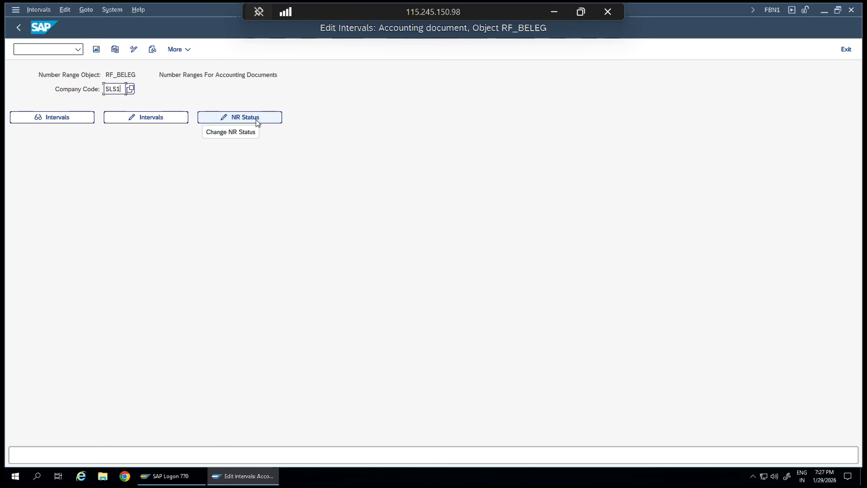
left_click(161, 117)
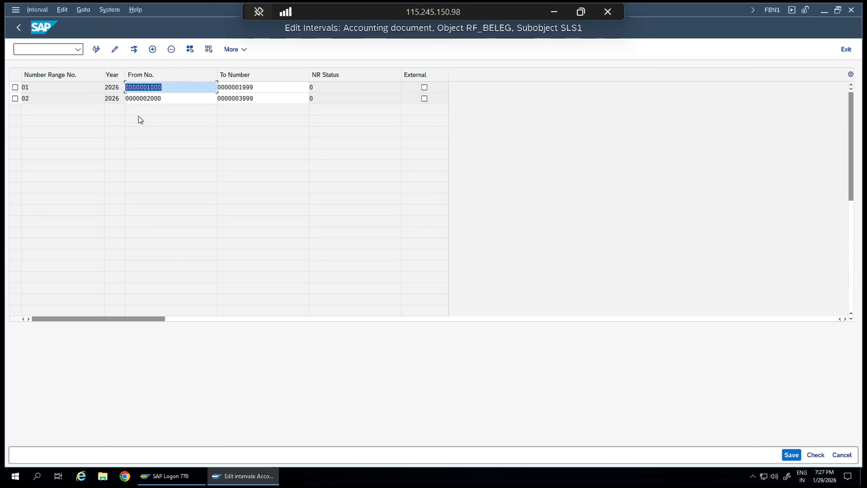
Add number range interval 03 for year 2026, from 4000 to 5999.
left_click(44, 99)
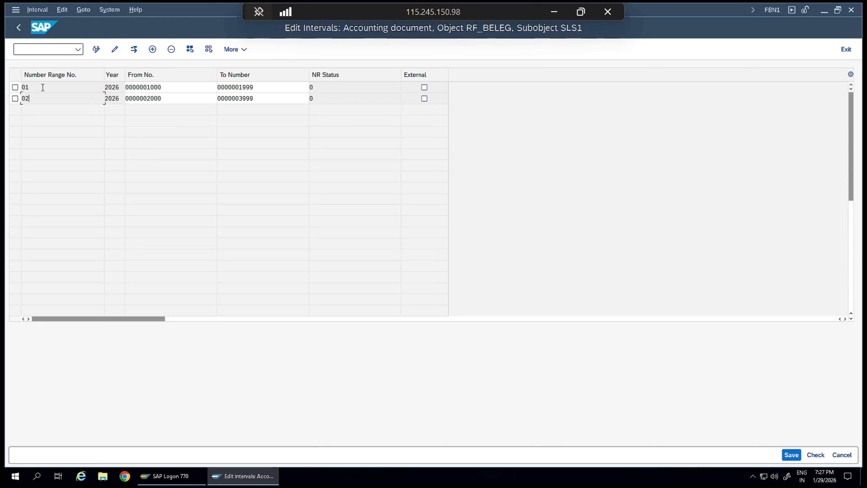
left_click(40, 101)
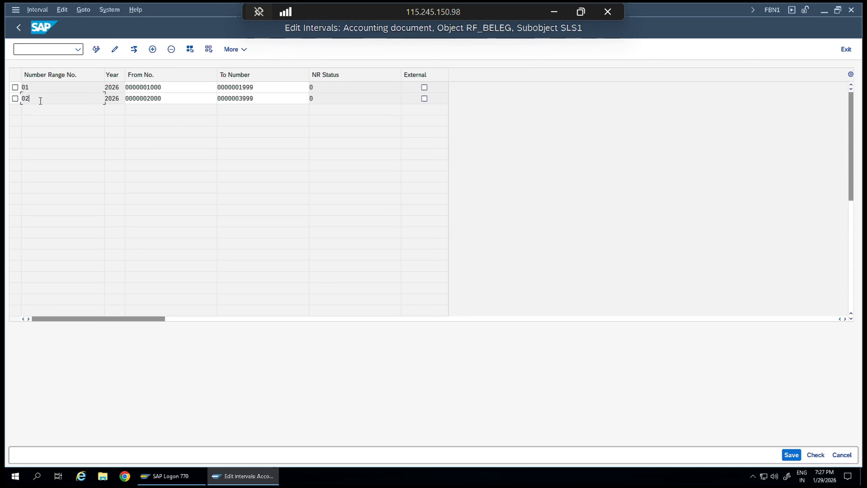
left_click(152, 48)
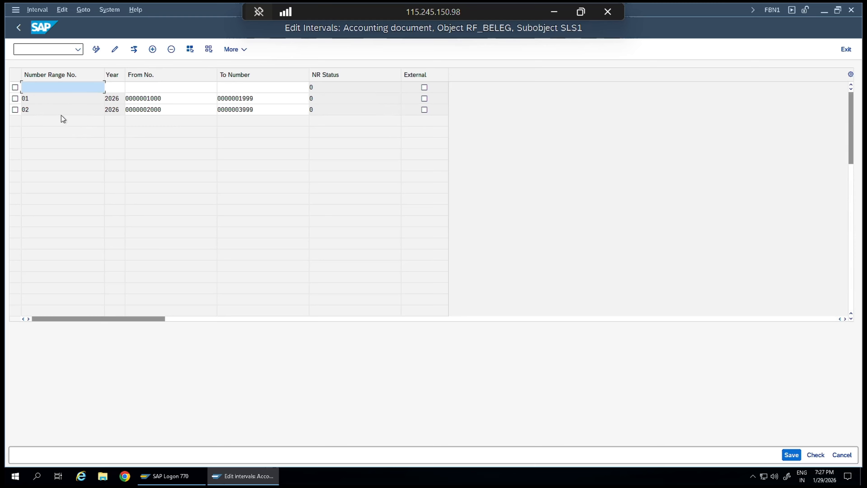
type("0")
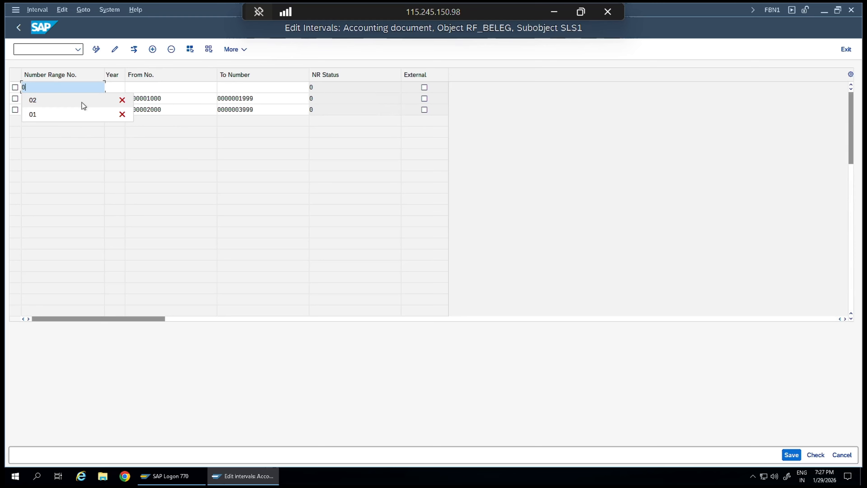
type("3")
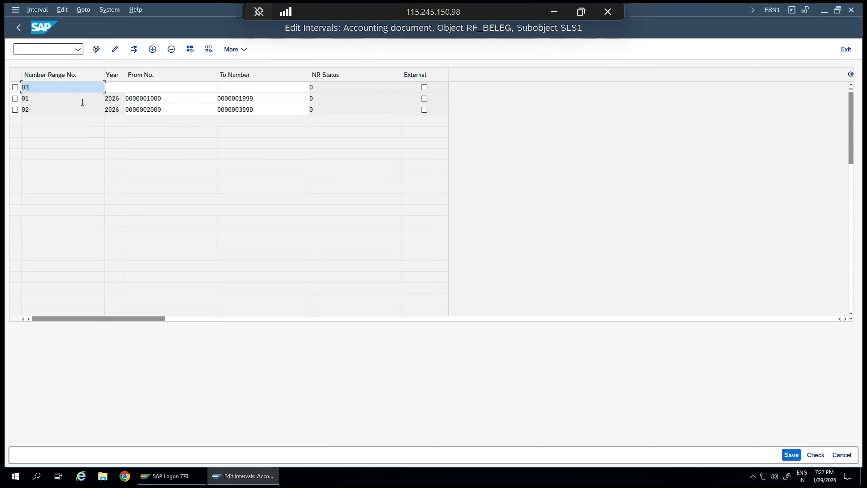
key("Tab")
type("2026")
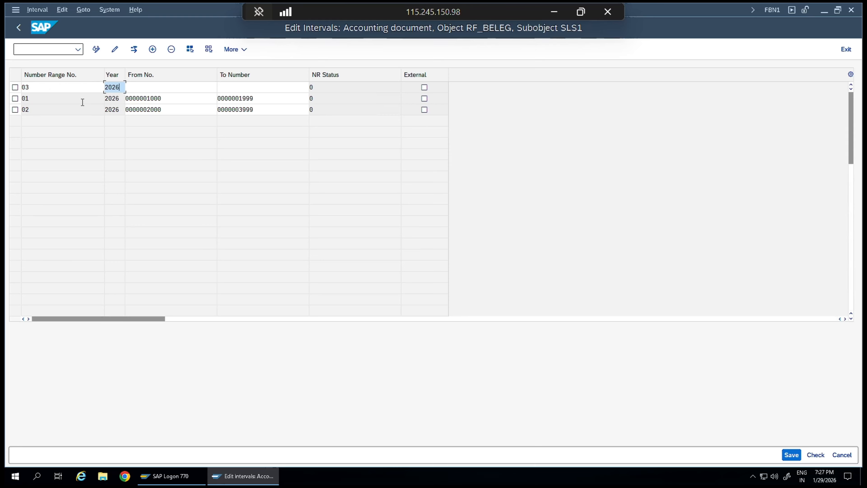
key("Tab")
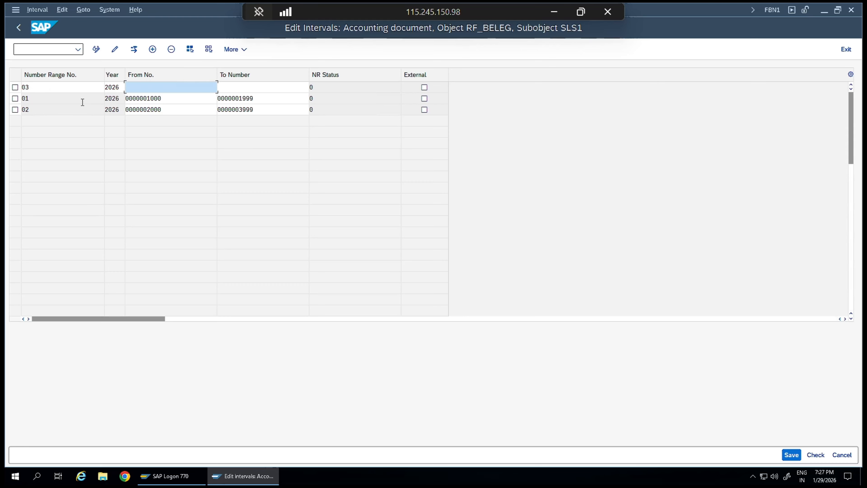
type("4000")
key("Tab")
type("5")
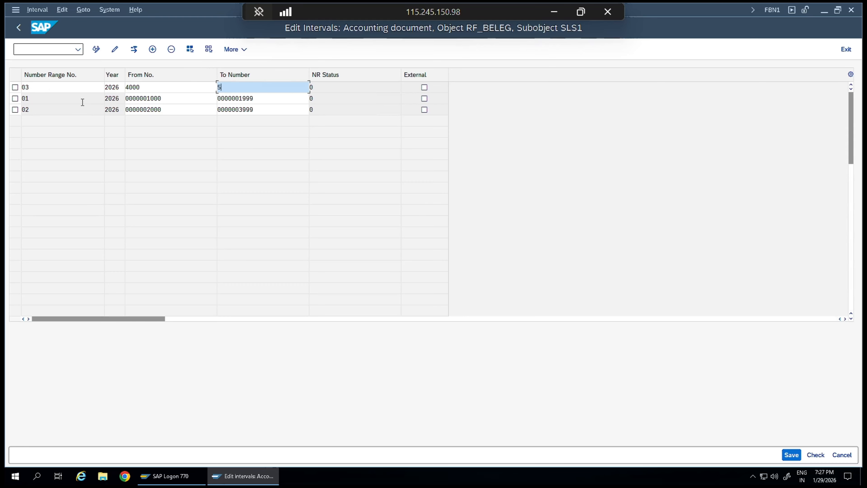
type("999")
key("Return")
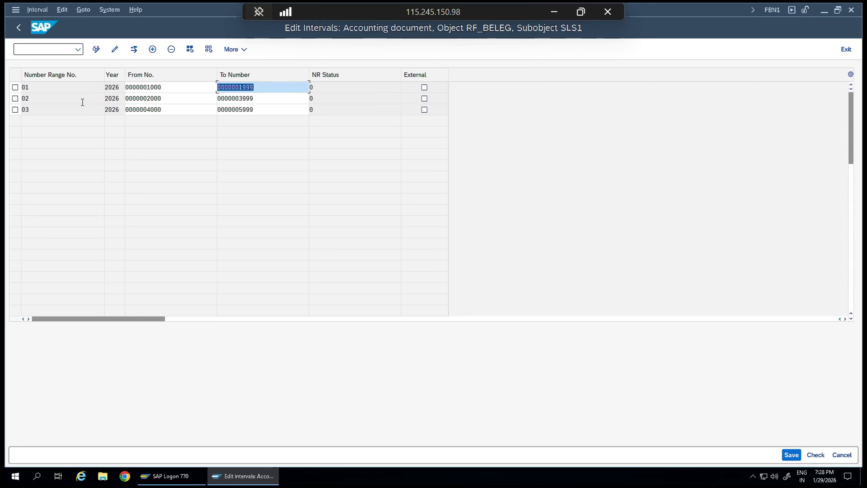
left_click(15, 110)
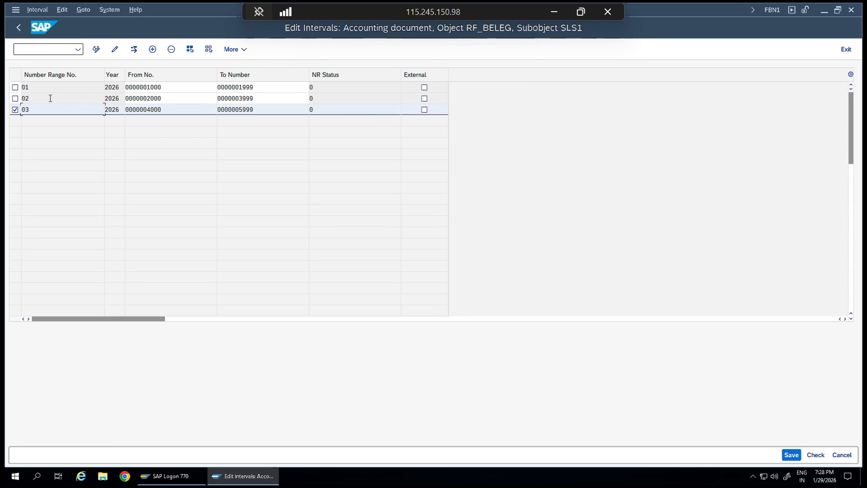
left_click(166, 106)
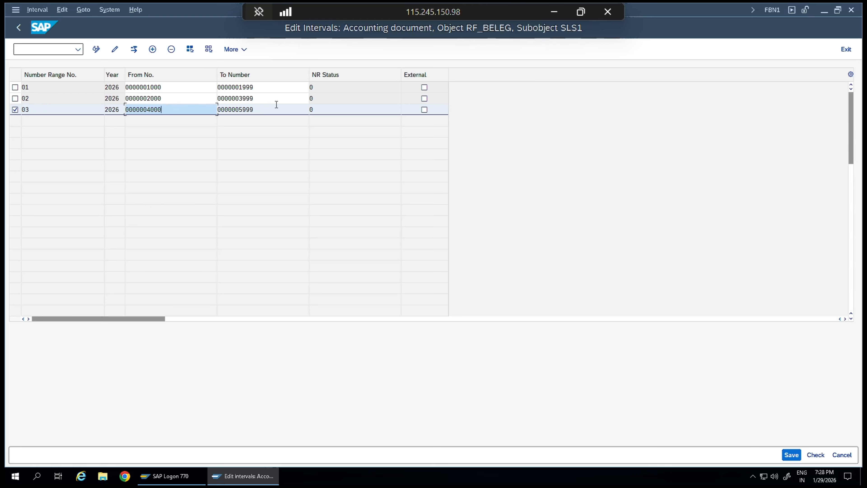
left_click(16, 109)
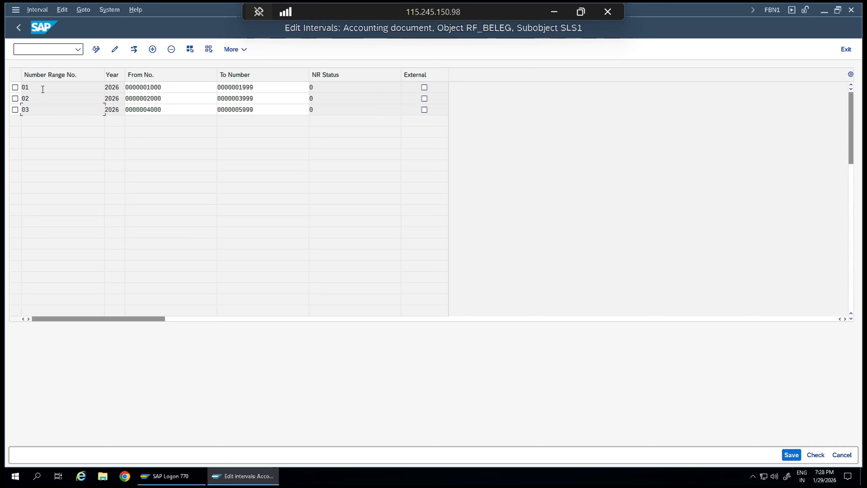
Try to add number range interval 04 for year 2026, from 1000 to 3000.
left_click(152, 49)
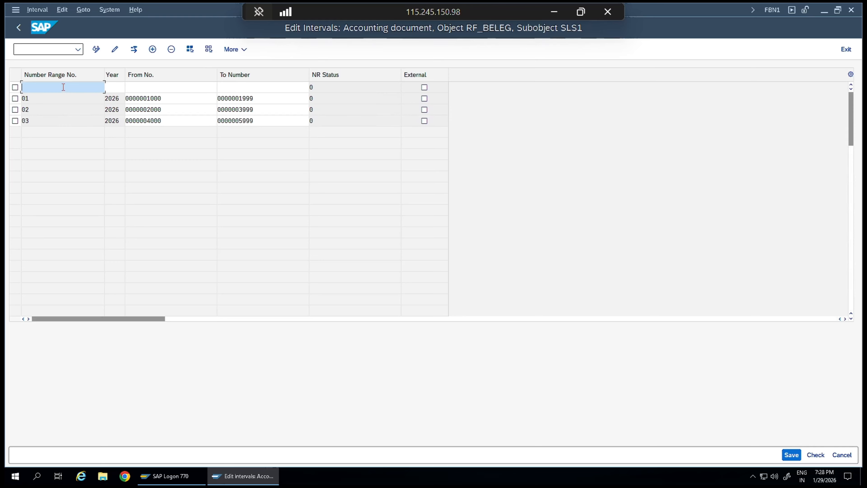
type("0")
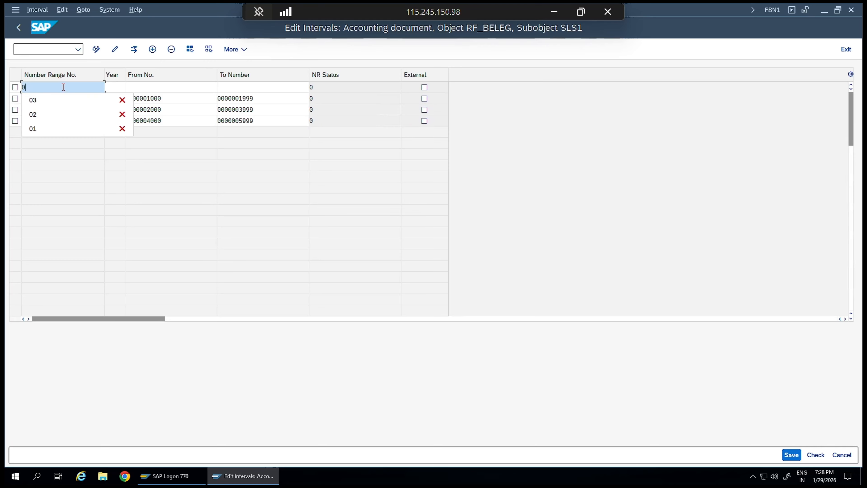
type("4")
key("Tab")
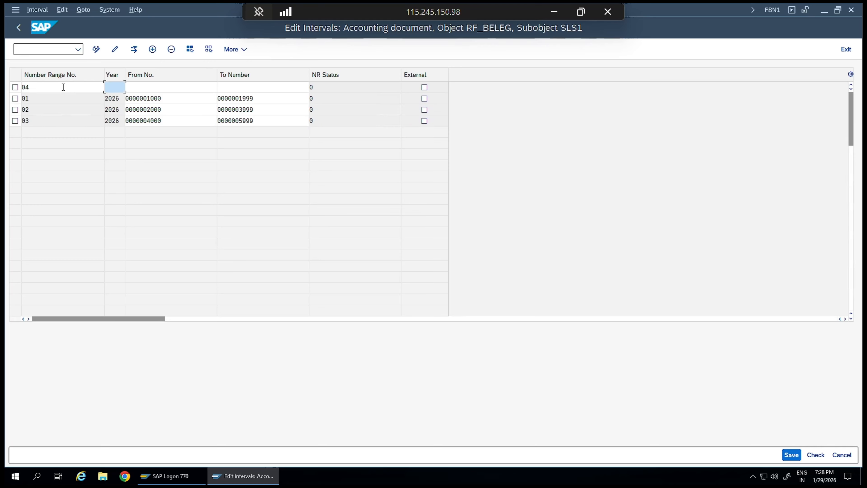
type("2026")
key("Tab")
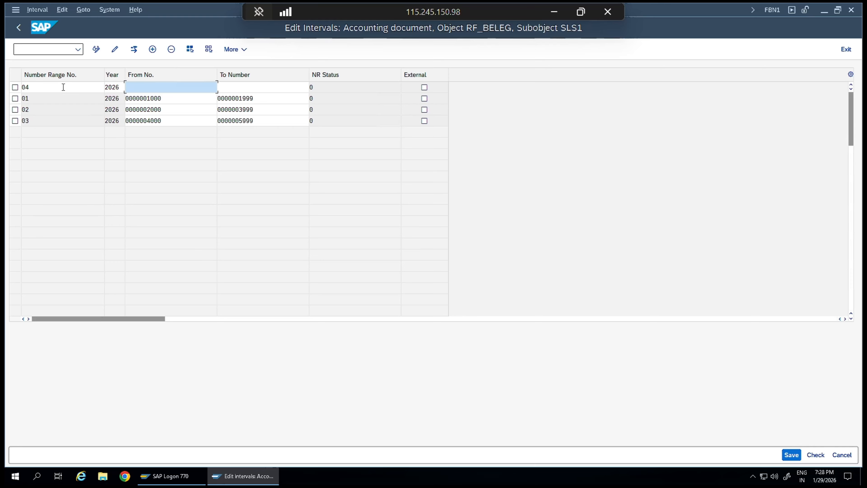
type("1000")
key("Tab")
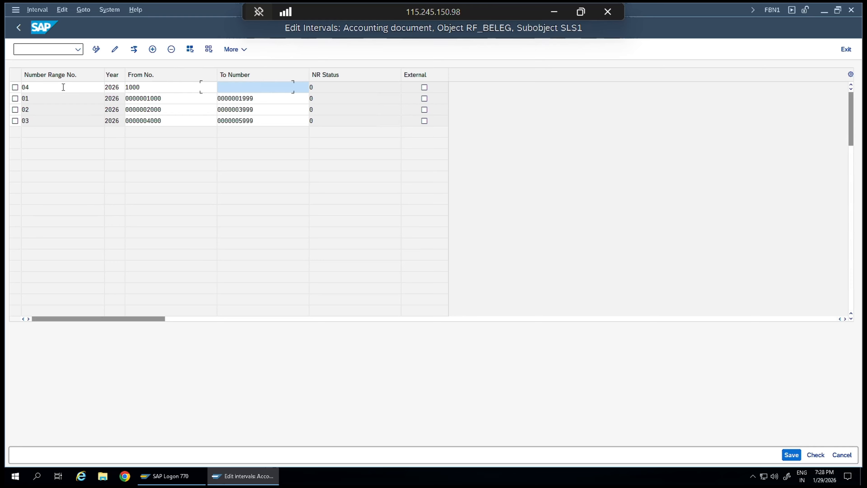
type("3000")
key("Return")
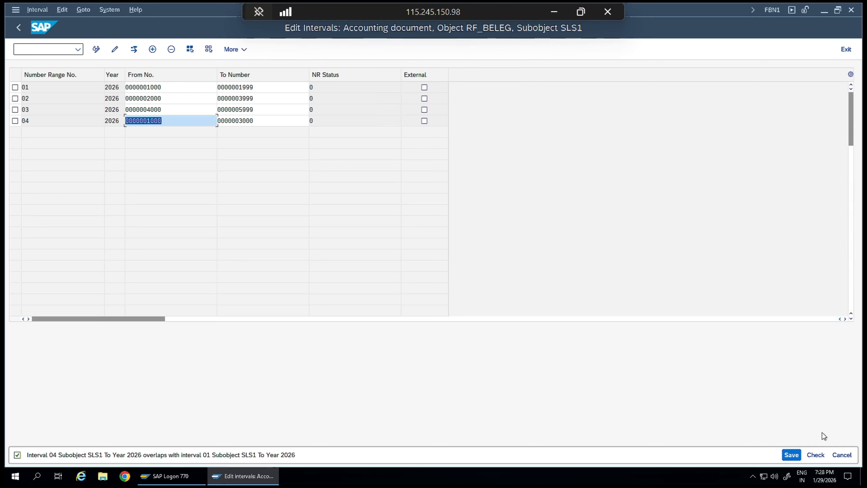
Try to save the intervals, leave interval editing and reopen the SLS1 intervals for editing.
left_click(792, 457)
left_click(20, 28)
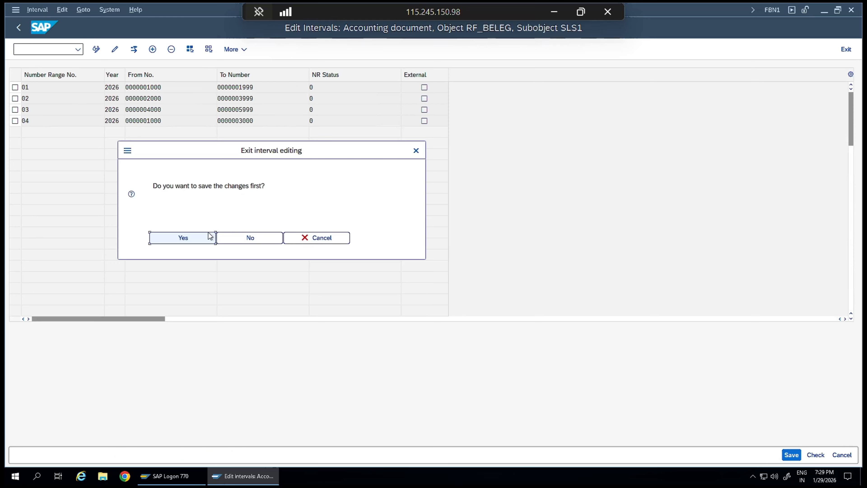
left_click(181, 238)
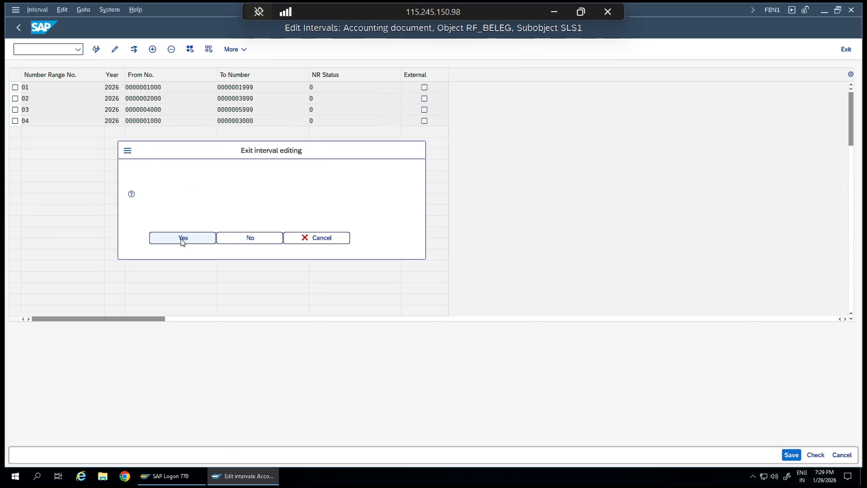
left_click(134, 120)
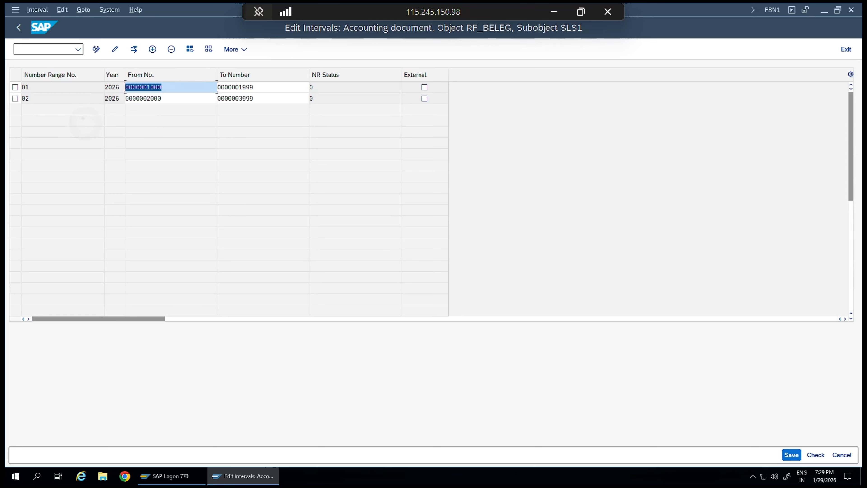
Insert interval 03 for year 2026 with from number 4000 and to number 5999.
left_click(152, 49)
left_click(74, 88)
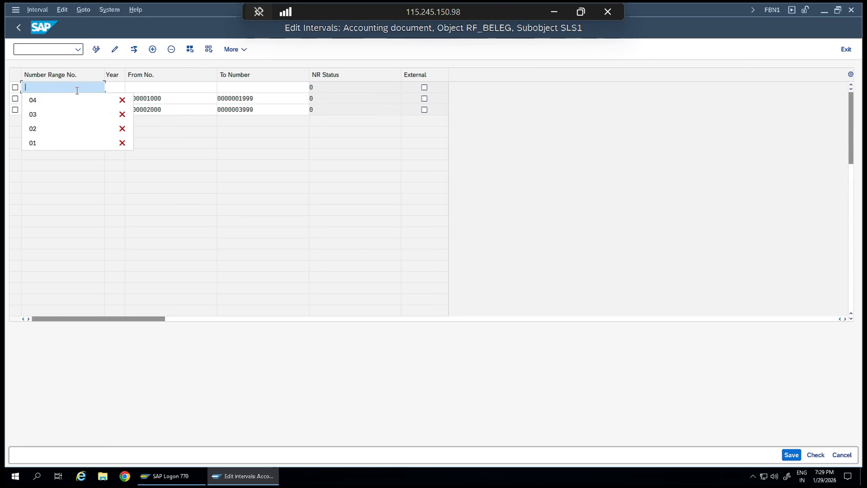
left_click(54, 114)
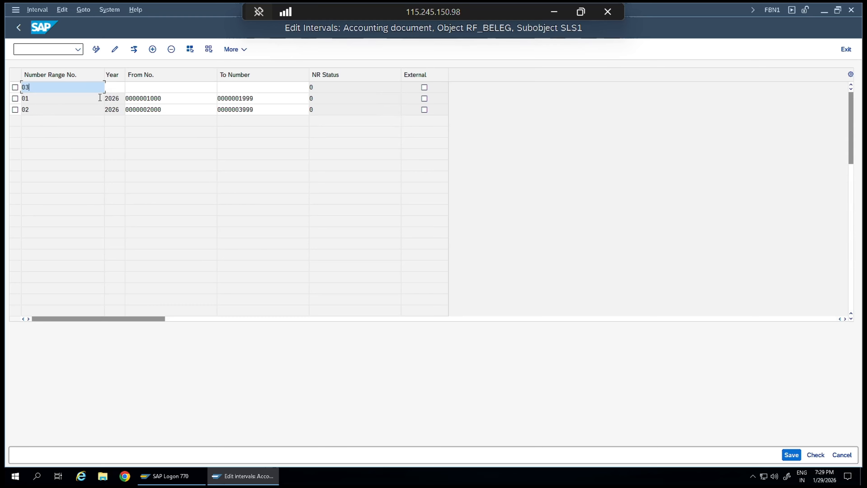
left_click(112, 87)
left_click(132, 99)
left_click(158, 88)
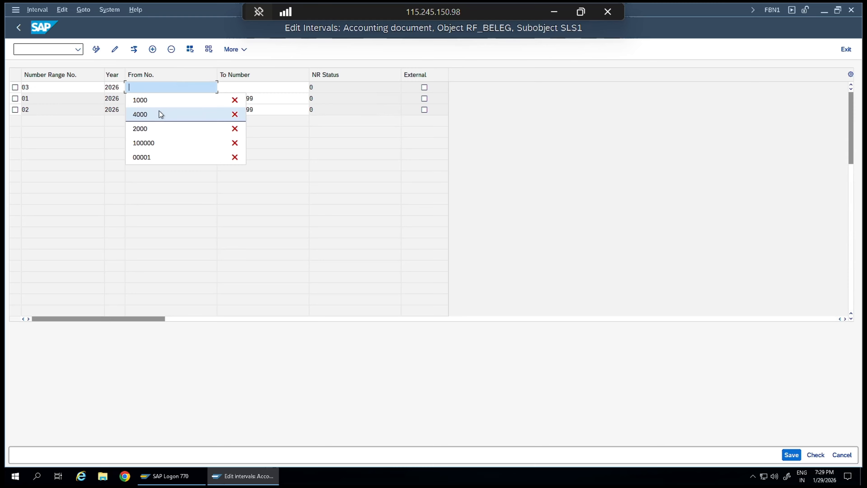
left_click(159, 114)
left_click(256, 87)
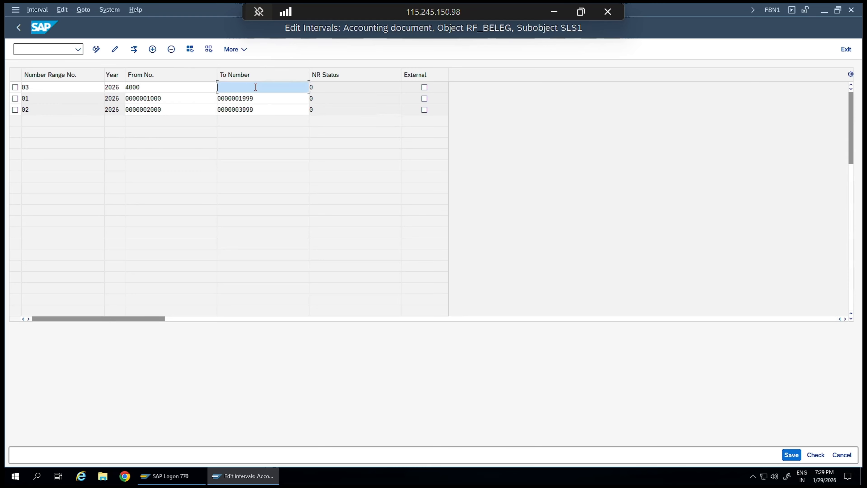
left_click(242, 114)
key("Return")
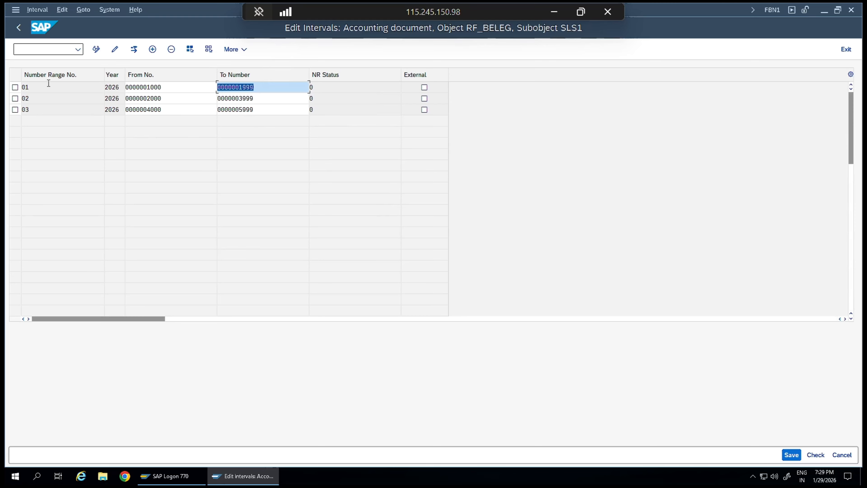
Save the number range intervals of company code SLS1 and acknowledge the notice.
left_click(22, 110)
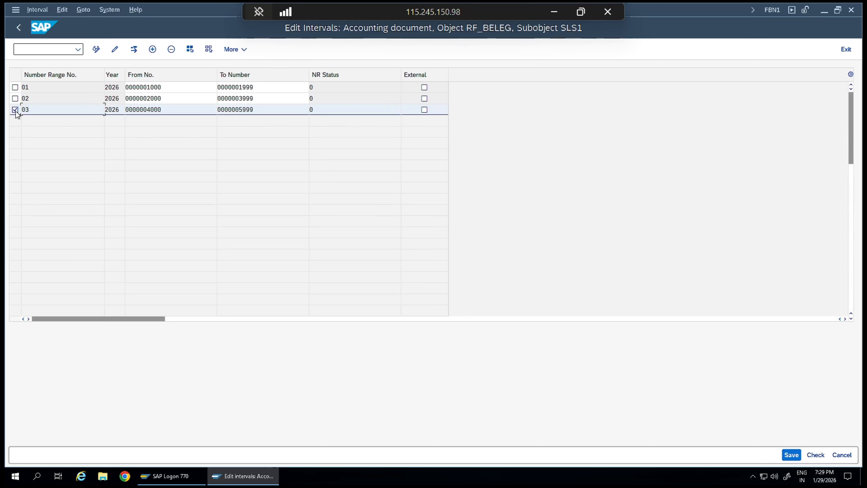
left_click(791, 454)
left_click(361, 297)
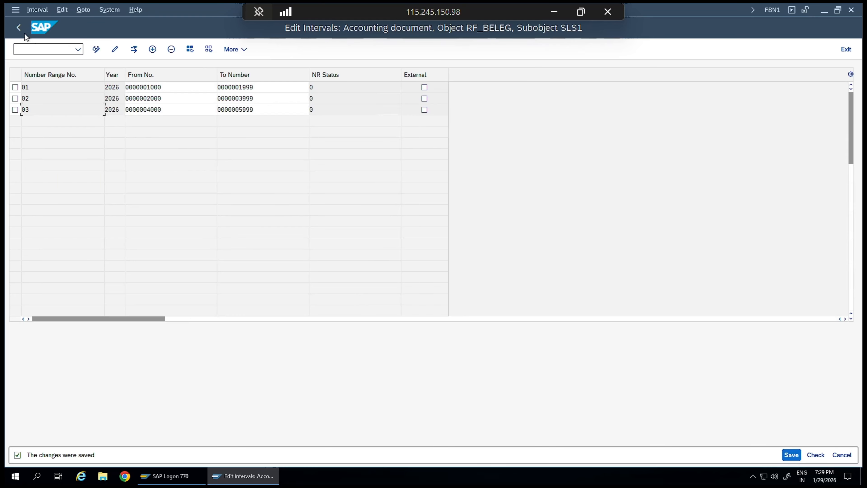
Leave interval editing and start transaction OBH1 for copying document number ranges to a company code.
left_click(19, 28)
left_click(57, 50)
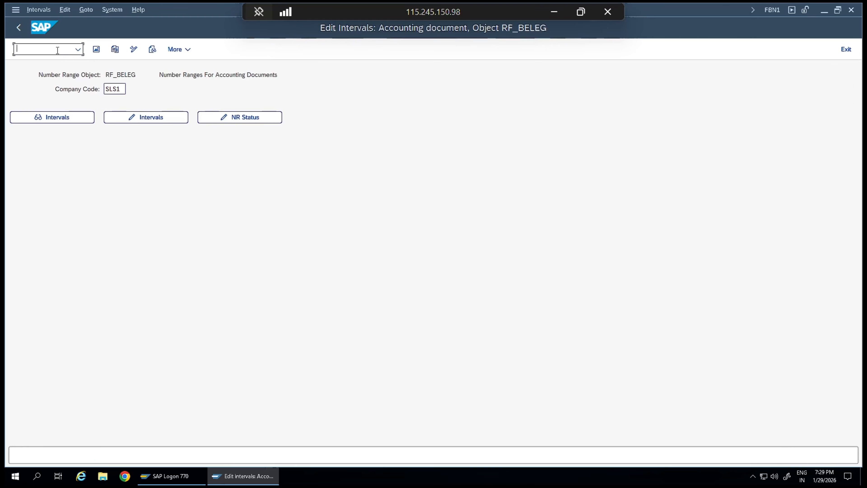
type("/noh")
key("BackSpace")
type("bh1")
key("Return")
left_click(362, 298)
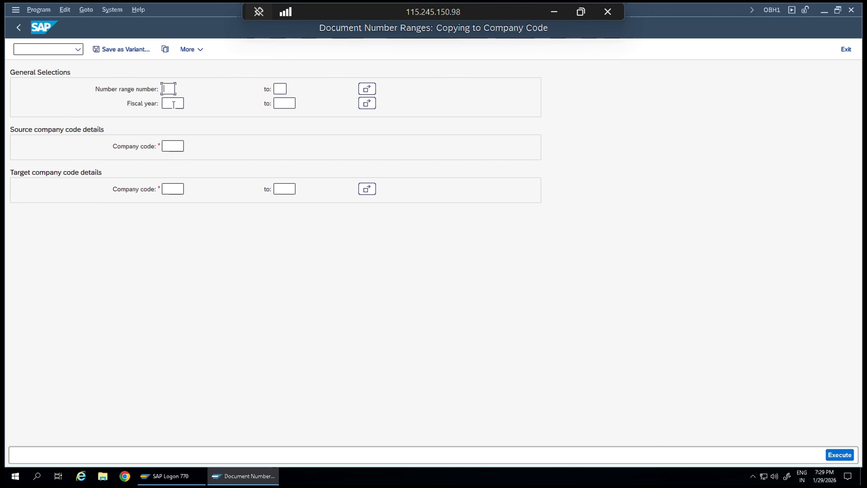
left_click(176, 147)
left_click(172, 192)
left_click(169, 90)
left_click(173, 103)
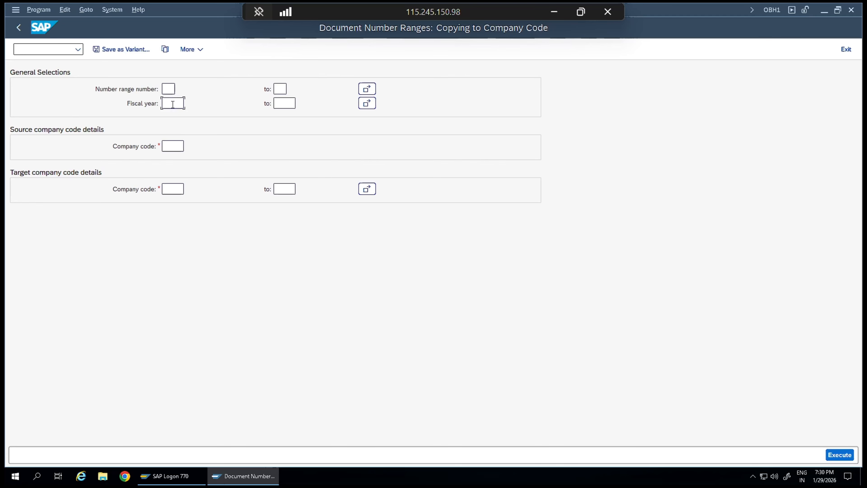
Examine the number range, fiscal year, source company code and target company code fields of the copying form.
left_click(171, 146)
left_click(174, 189)
left_click(168, 90)
left_click(172, 104)
left_click(174, 145)
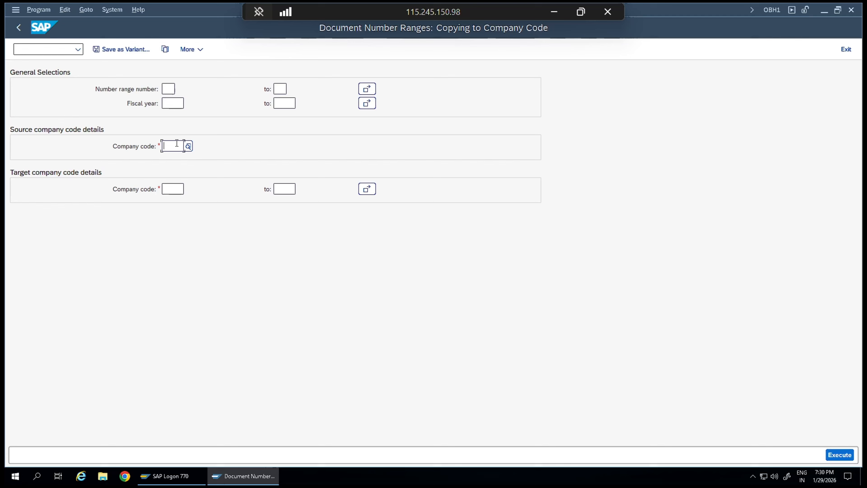
left_click(175, 189)
Start transaction OBH2 for copying document number ranges to a fiscal year and acknowledge the transport notice.
left_click(38, 48)
type("/nobh2")
key("Return")
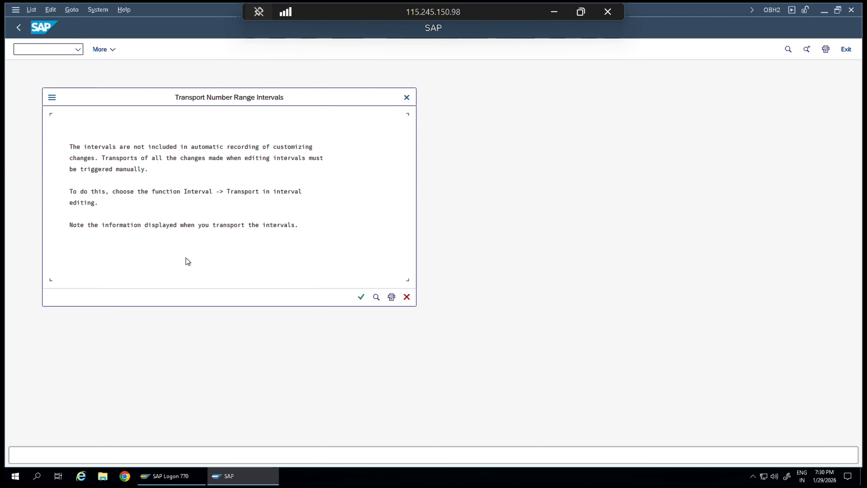
left_click(360, 297)
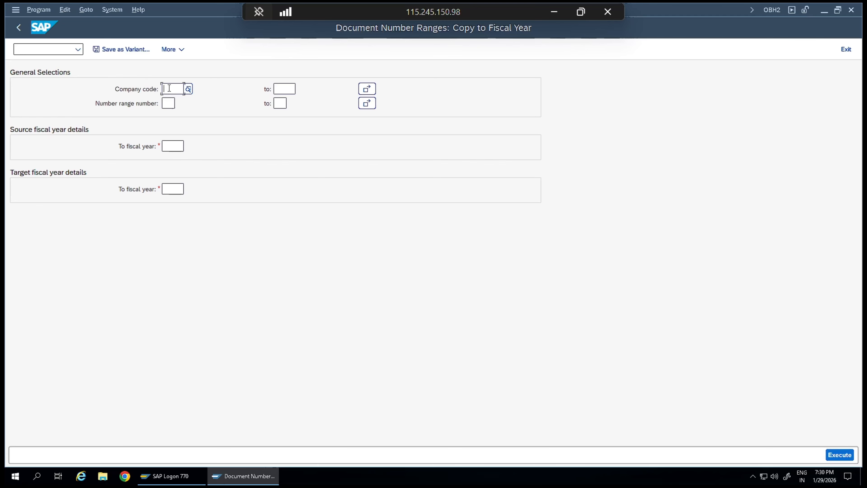
Examine the company code, number range, source fiscal year and target fiscal year fields, and leave the transaction.
left_click(168, 104)
left_click(176, 147)
left_click(170, 92)
left_click(179, 146)
left_click(176, 188)
left_click_drag(163, 99, 145, 100)
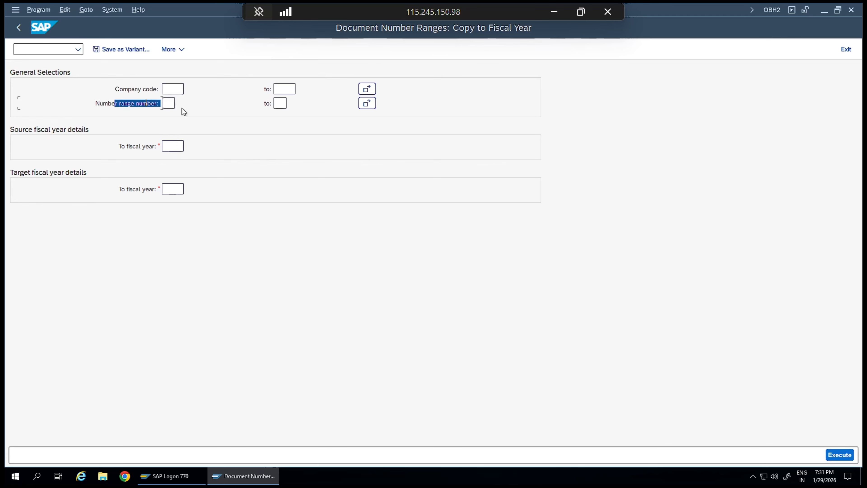
left_click(174, 88)
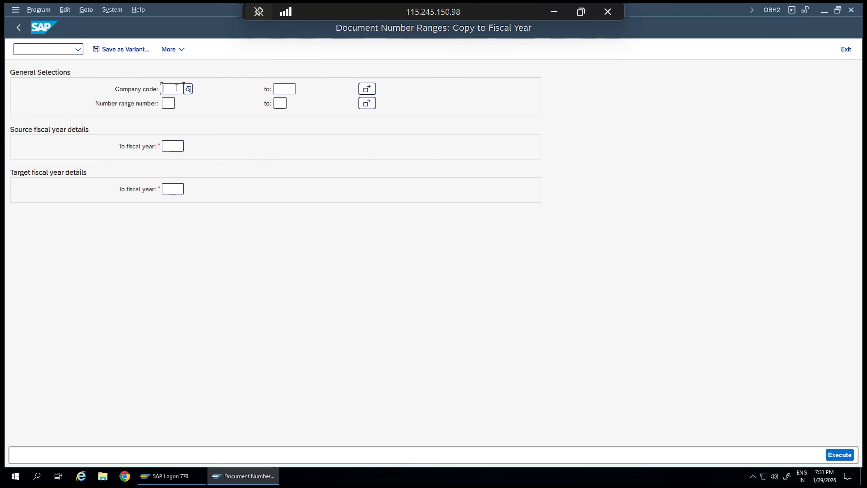
left_click(172, 145)
left_click(174, 187)
key("F3")
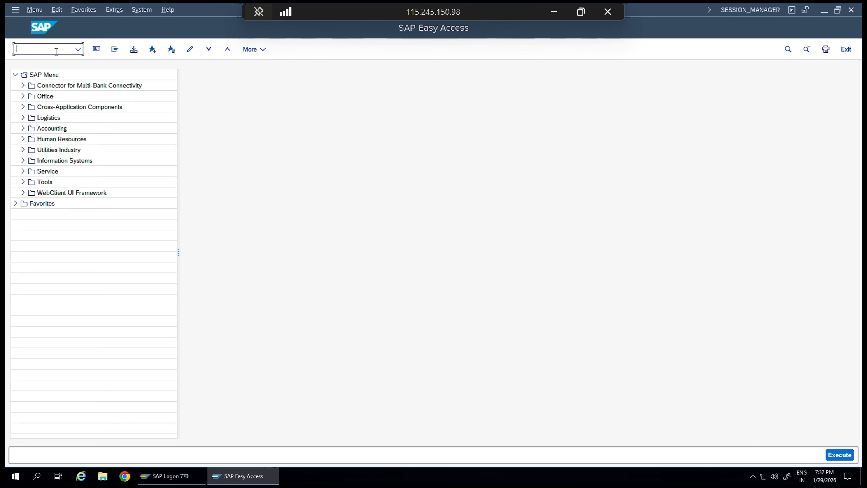
Start transaction SNUM and open interval maintenance for number range object RF_BELEG.
type("snum")
key("Return")
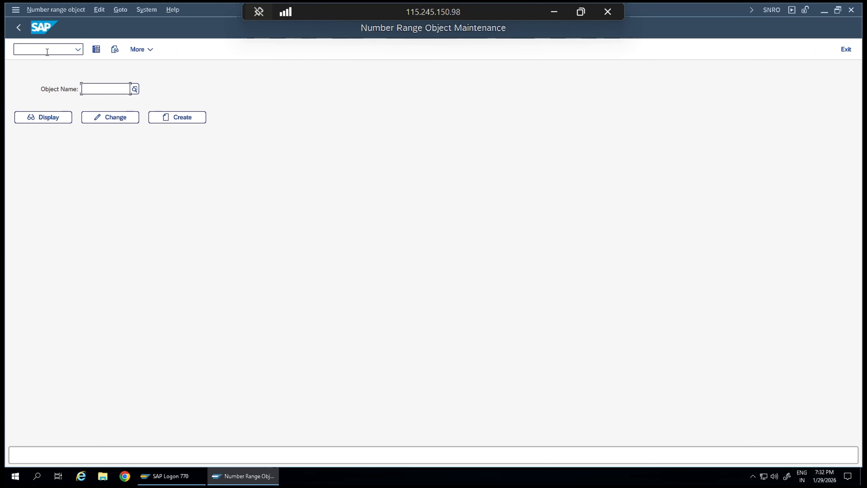
left_click(110, 90)
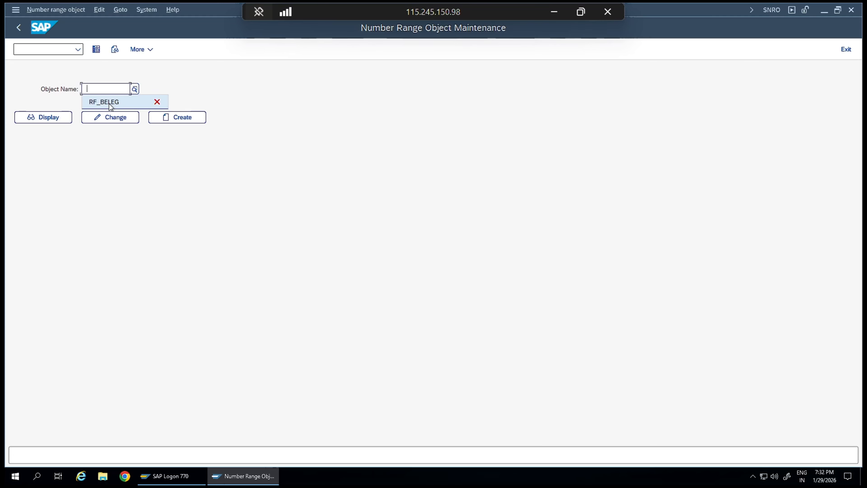
left_click(111, 105)
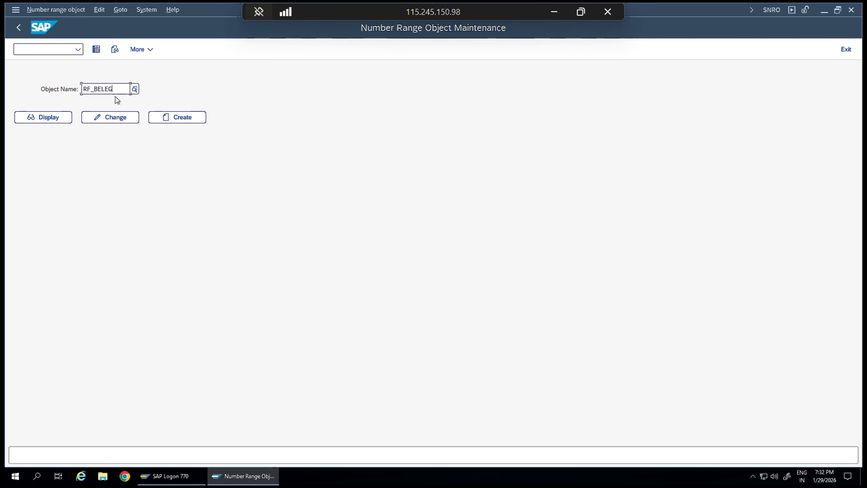
left_click(97, 50)
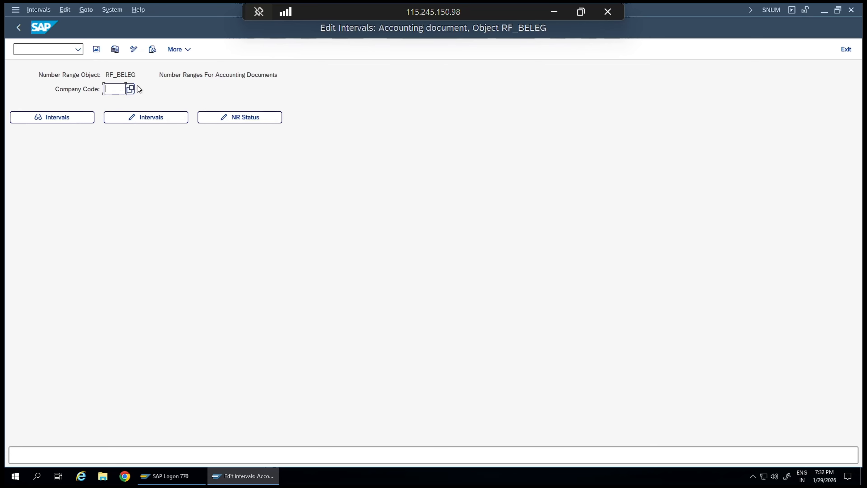
Open the number range intervals of company code SLS1 for editing.
left_click(111, 89)
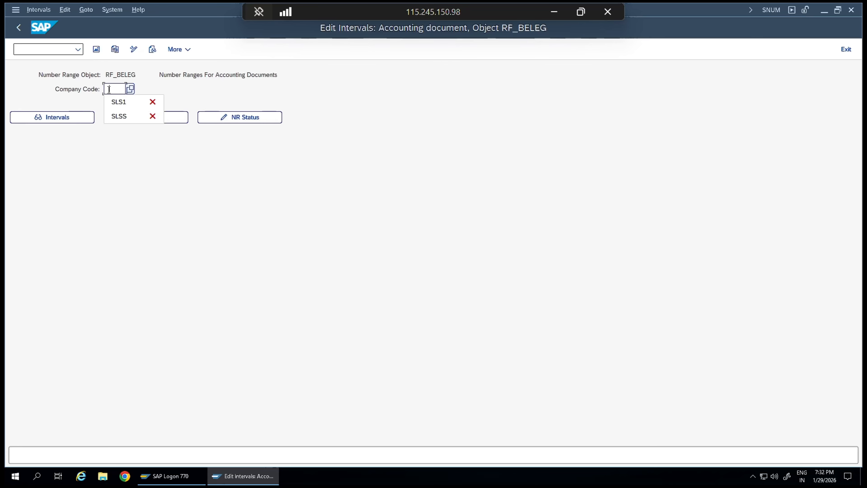
left_click(124, 103)
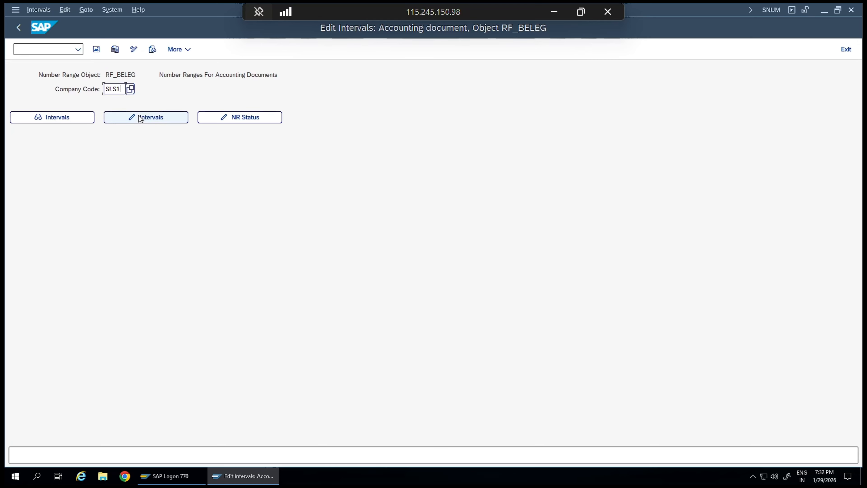
left_click(159, 117)
left_click(15, 109)
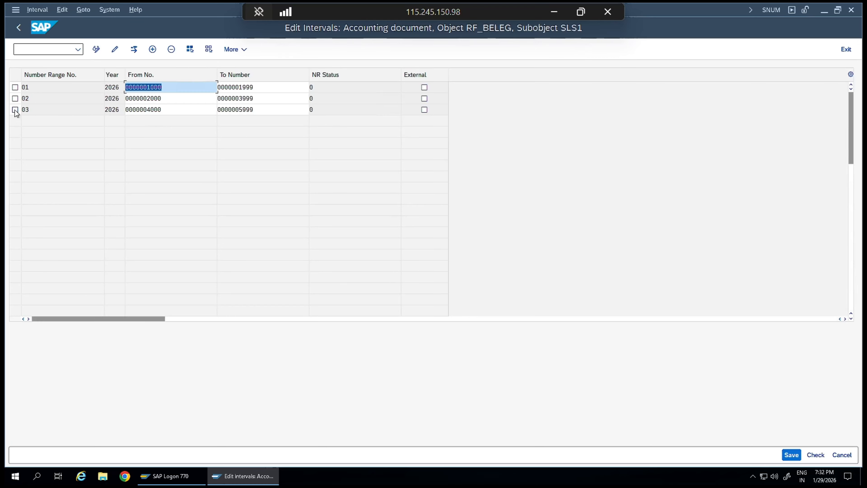
left_click(15, 109)
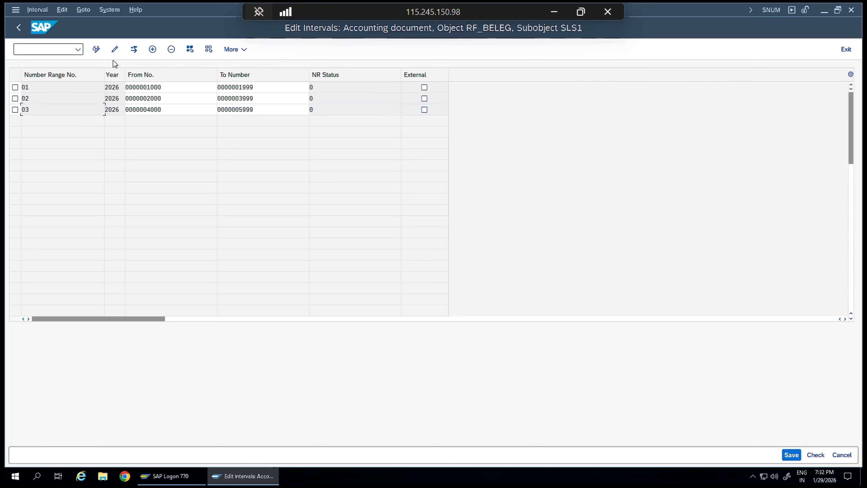
Insert interval 04 for year 2026 with from number 6000 and to number 7999, and save the intervals, acknowledging the transport notice.
left_click(153, 49)
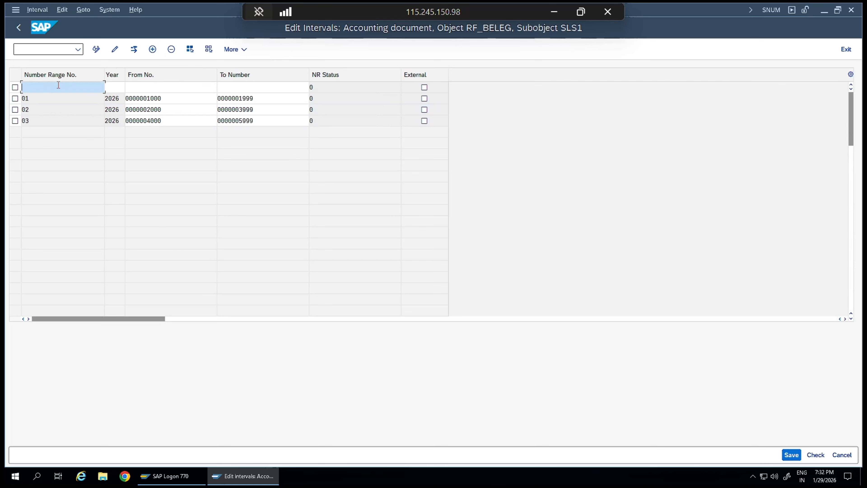
type("04")
key("Tab")
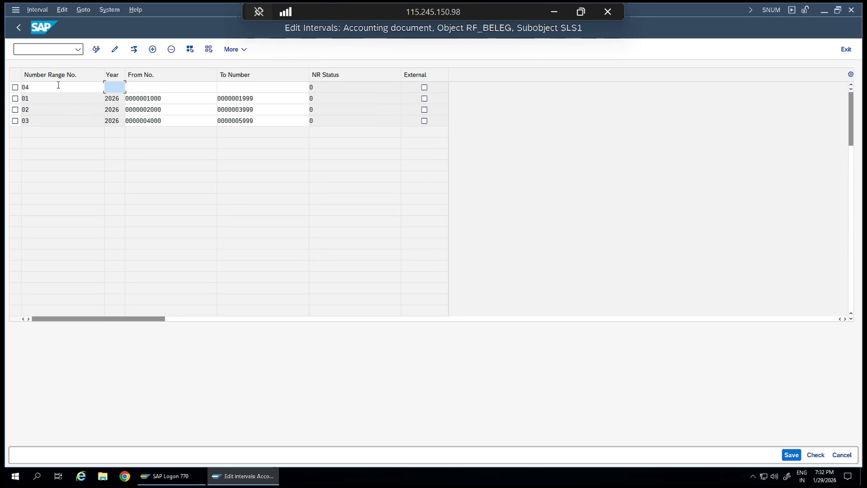
type("2026")
key("Tab")
type("6000")
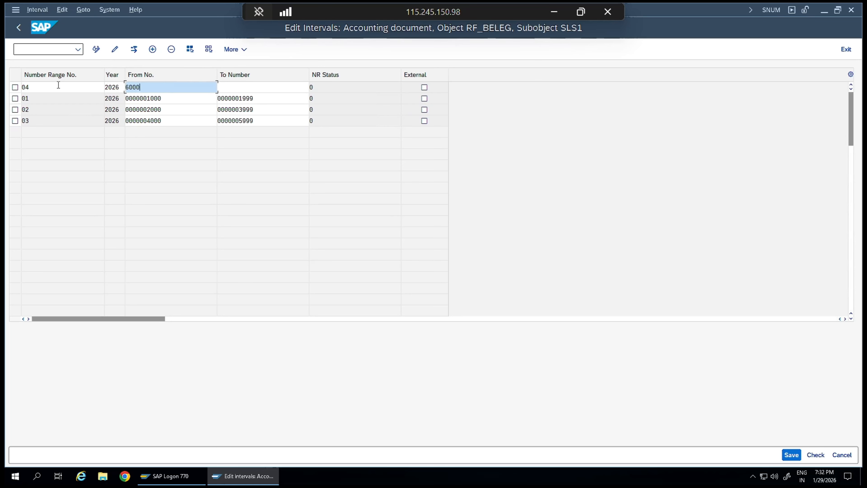
key("Tab")
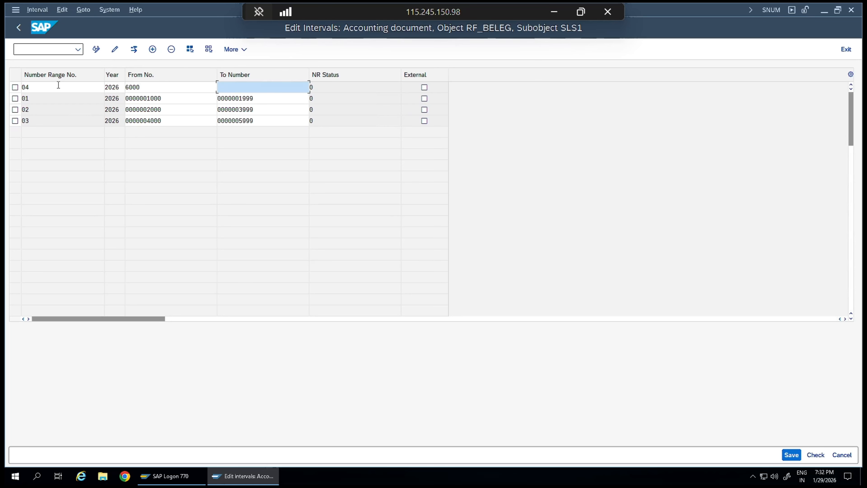
type("7999")
key("Return")
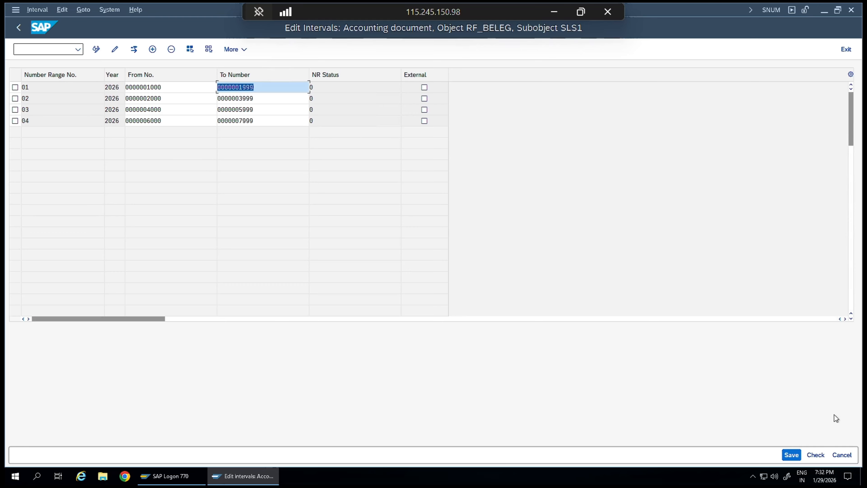
left_click(791, 454)
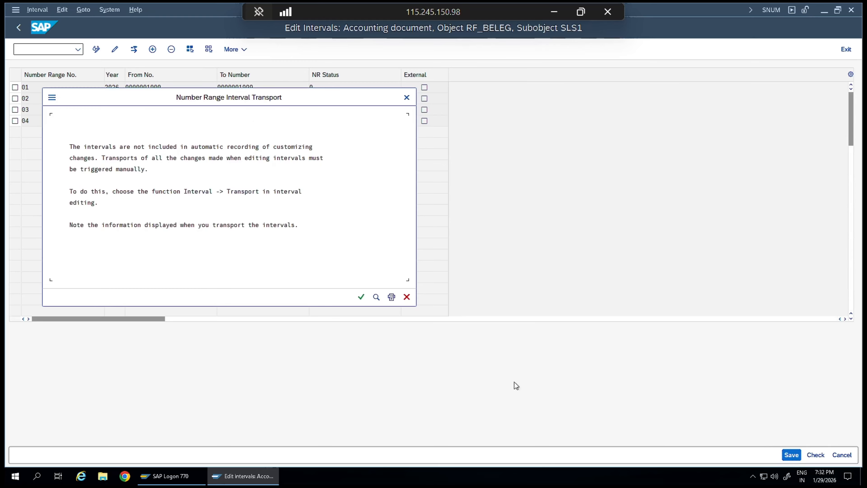
left_click(361, 297)
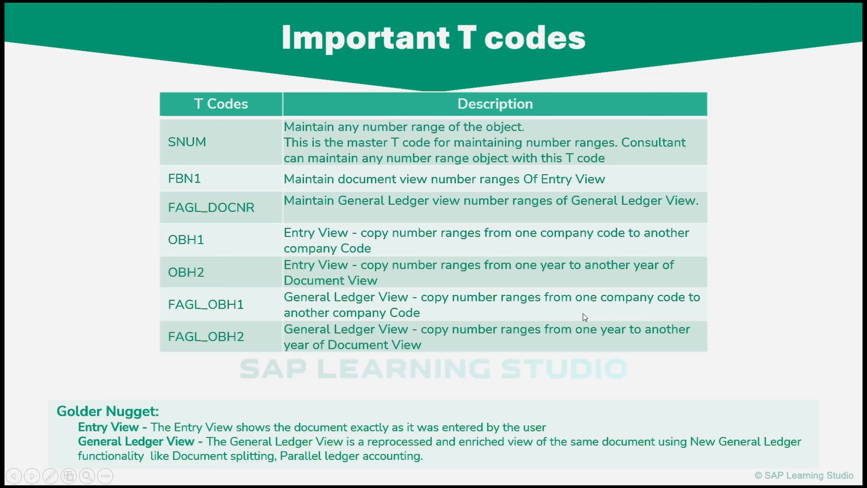